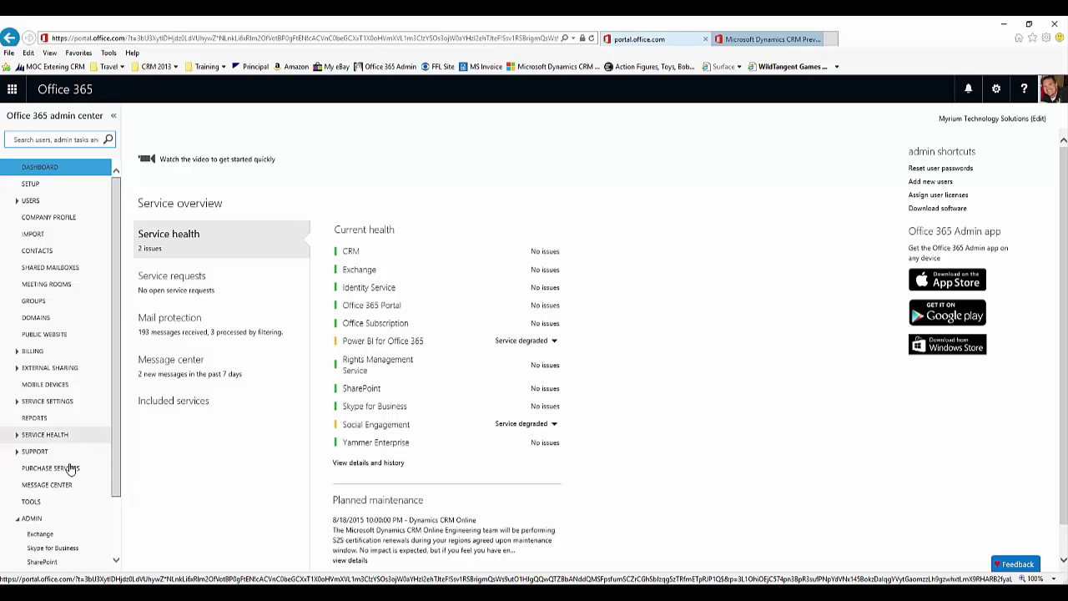
# Open the organization's add-ins list in the Exchange admin center from the Office 365 admin center.
pyautogui.scroll(-2, 117, 501)
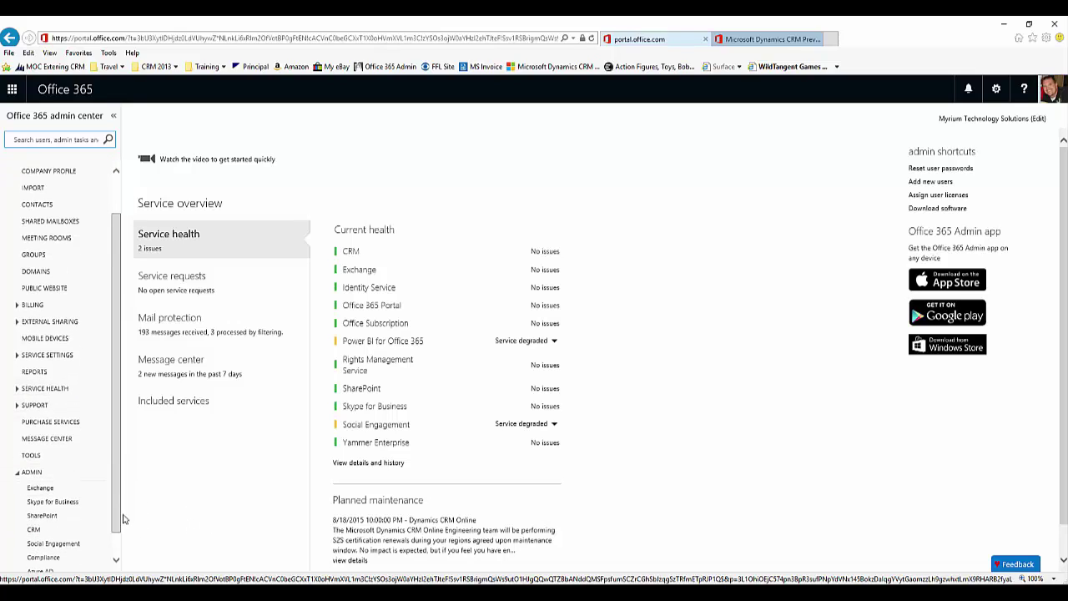
pyautogui.click(42, 483)
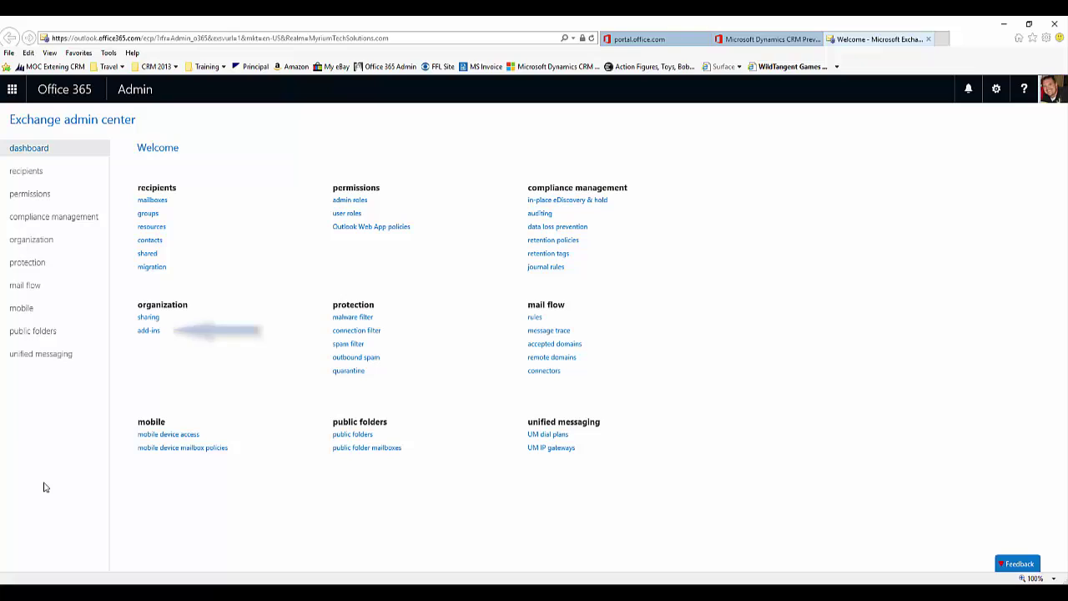
pyautogui.click(150, 333)
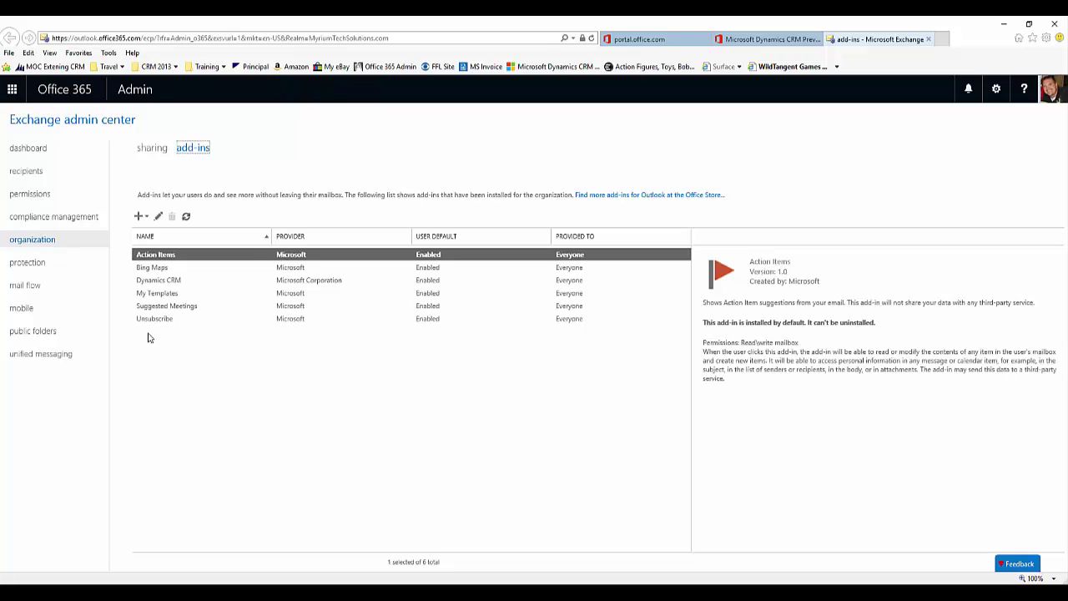
# Start adding an add-in from the Office Store, search for "CRM app for Outlook", and open the Microsoft Dynamics CRM Preview page.
pyautogui.click(144, 218)
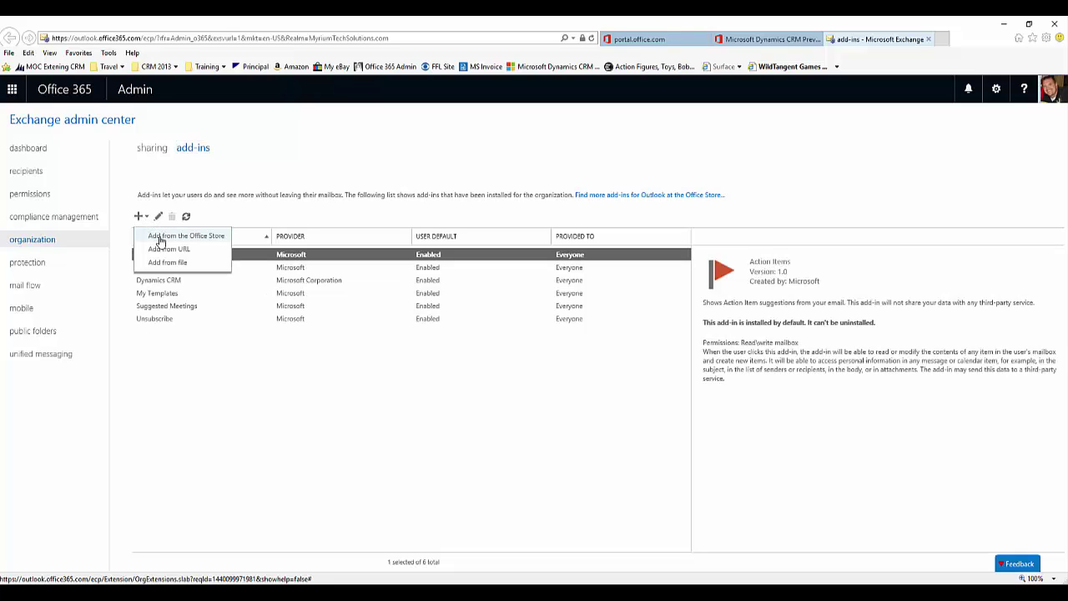
pyautogui.click(161, 242)
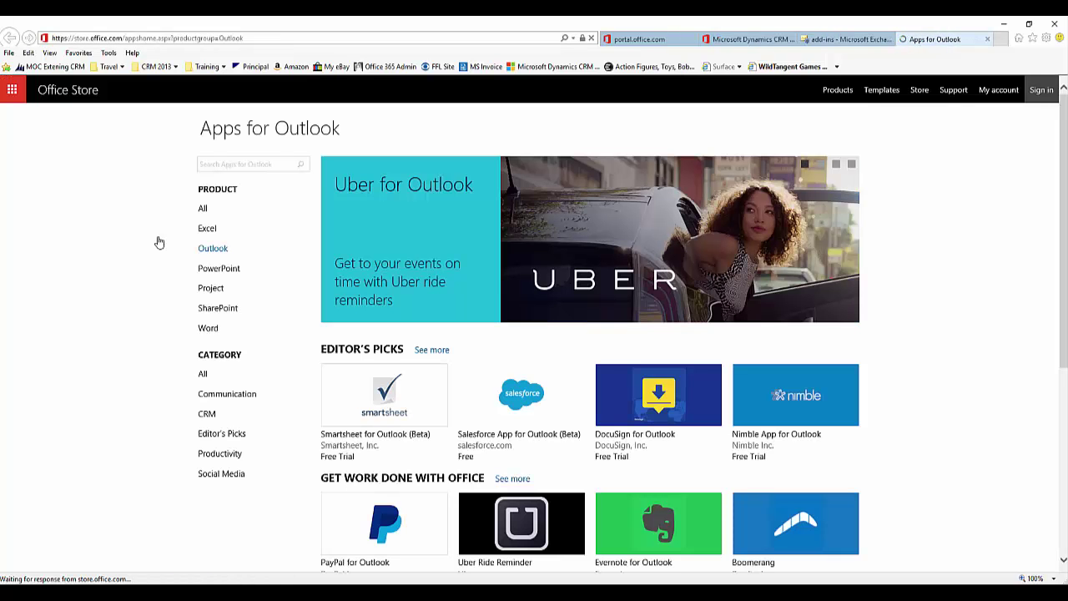
pyautogui.click(219, 164)
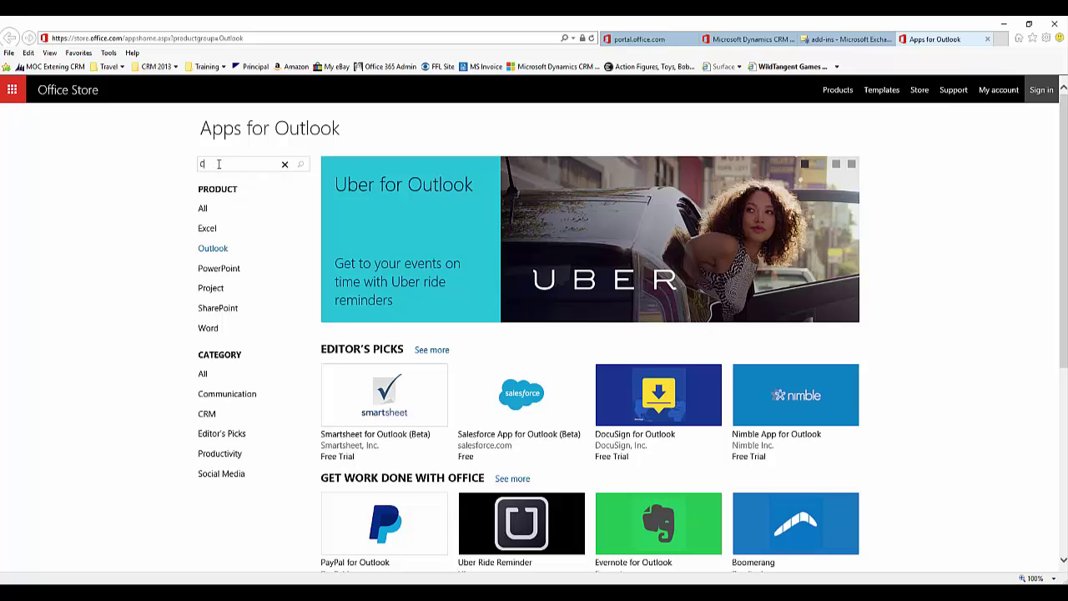
pyautogui.write('CRM app for Outlook')
pyautogui.press('Return')
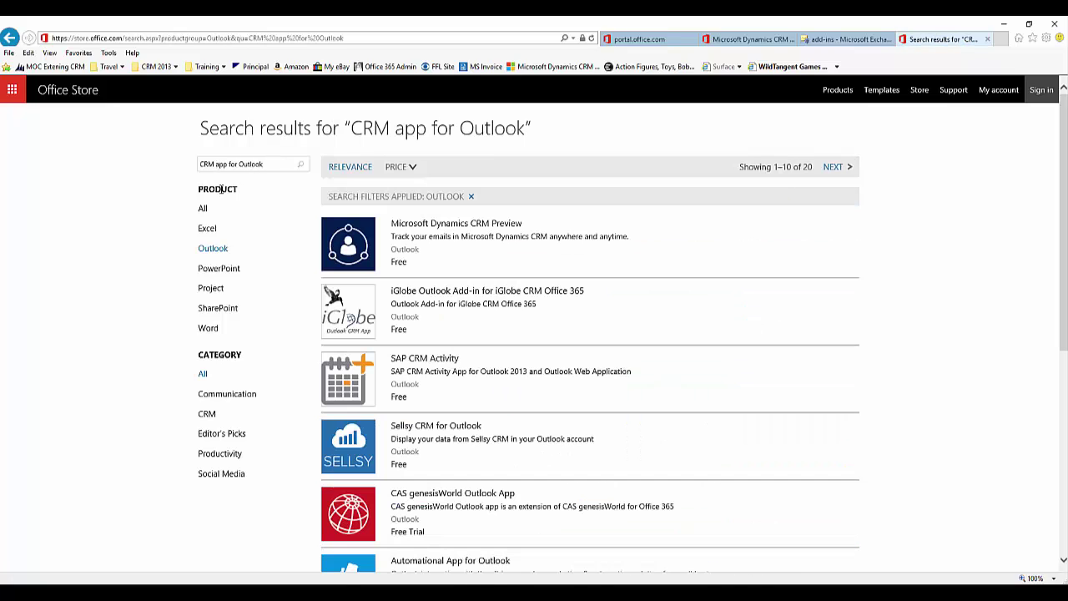
pyautogui.click(344, 243)
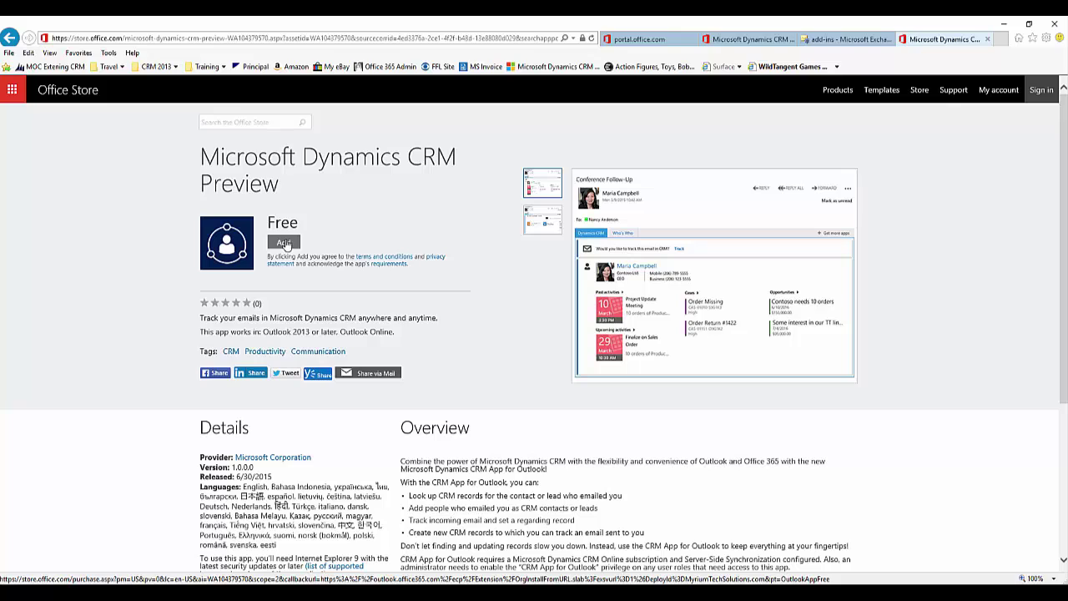
# Refresh the Exchange add-ins list and save the Dynamics CRM add-in as available to the organization, optional and enabled by default.
pyautogui.click(816, 42)
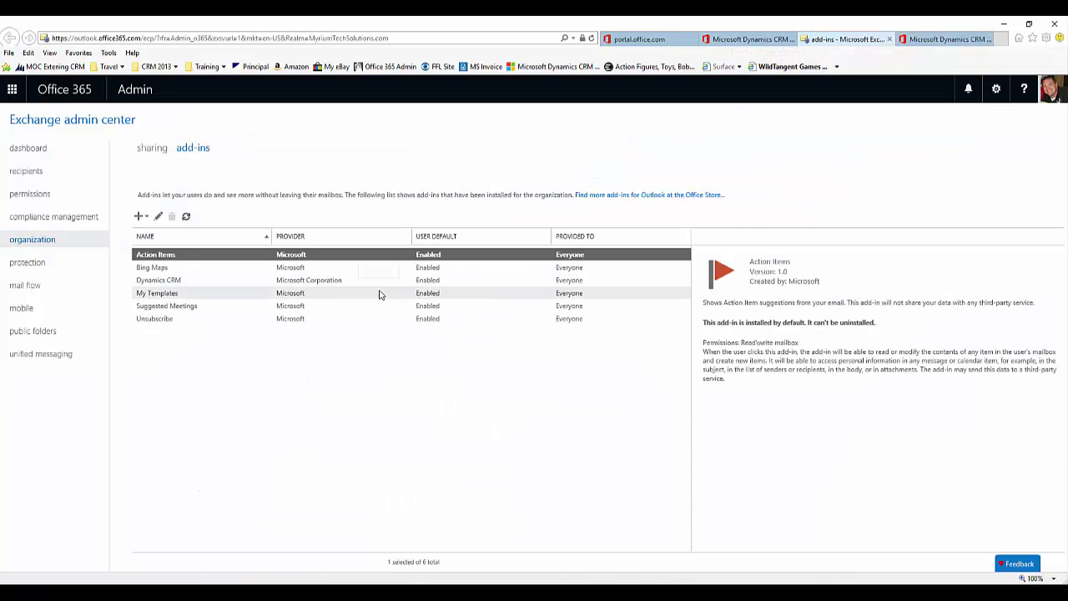
pyautogui.click(187, 218)
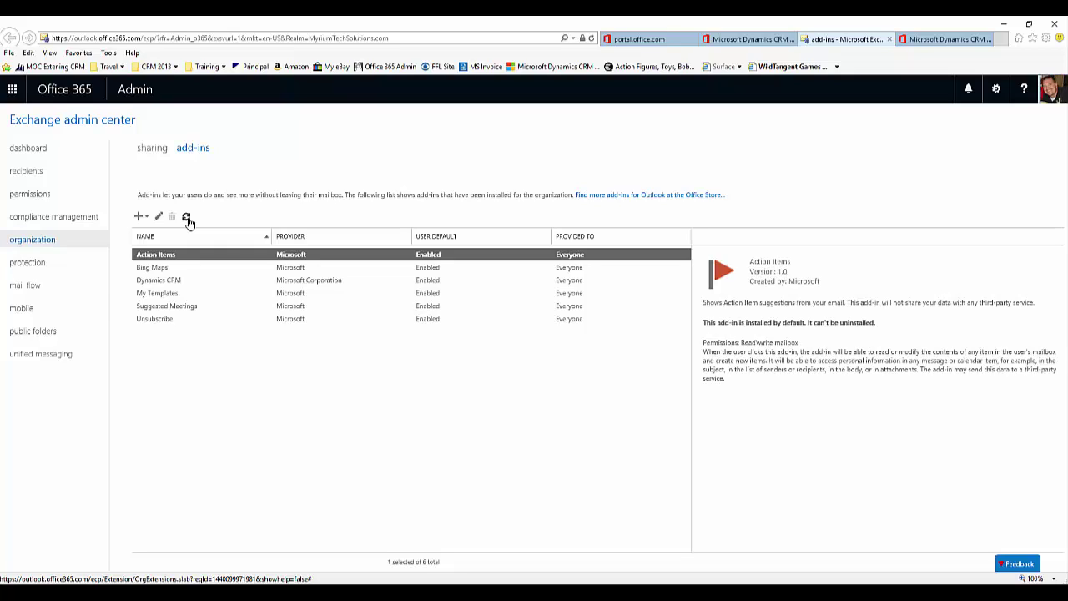
pyautogui.click(241, 283)
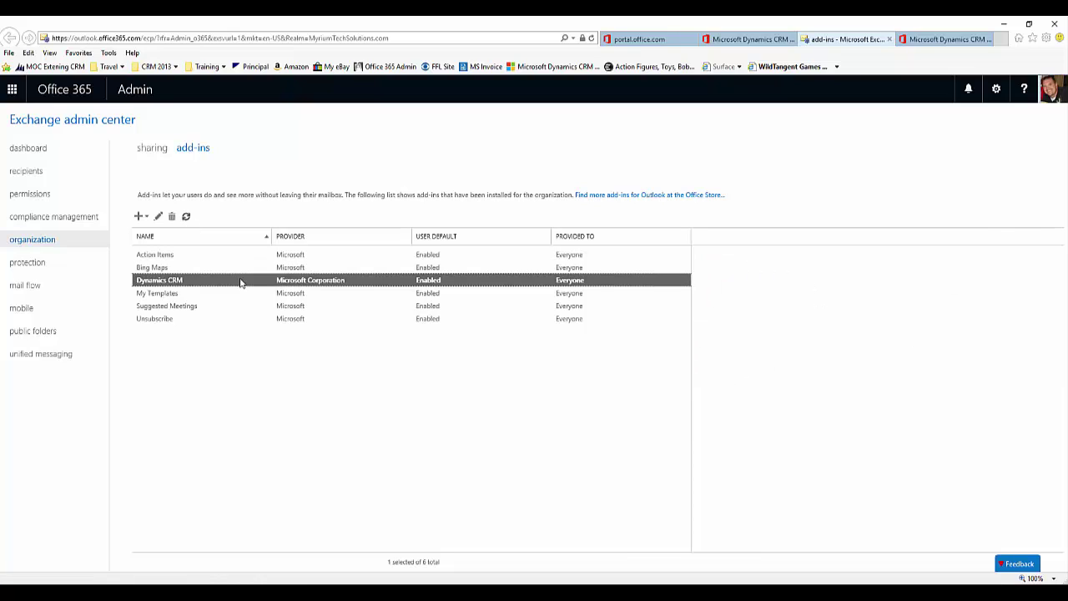
pyautogui.doubleClick(241, 283)
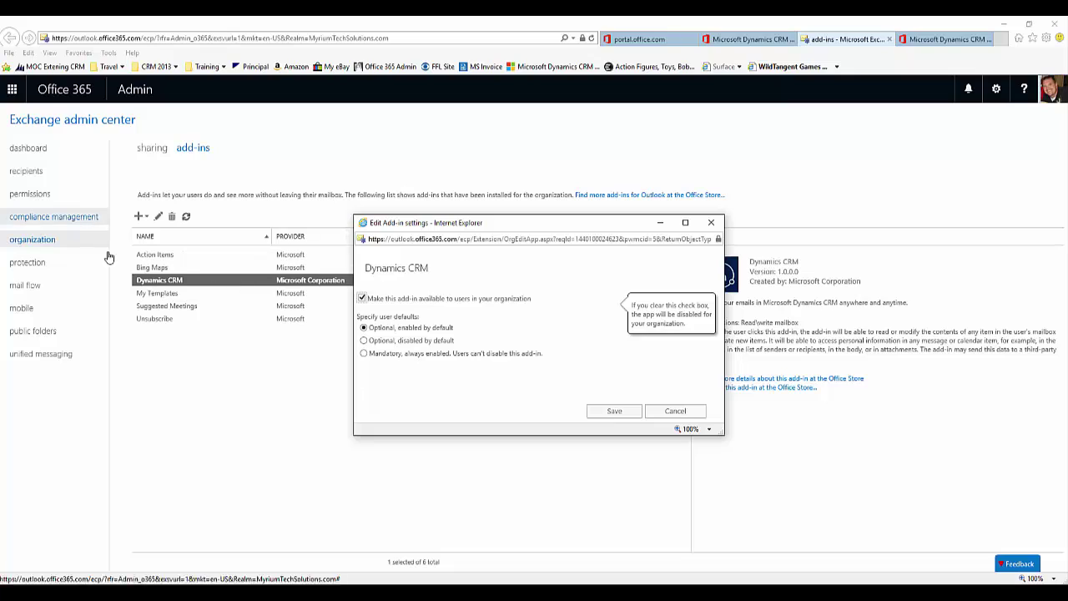
pyautogui.click(614, 411)
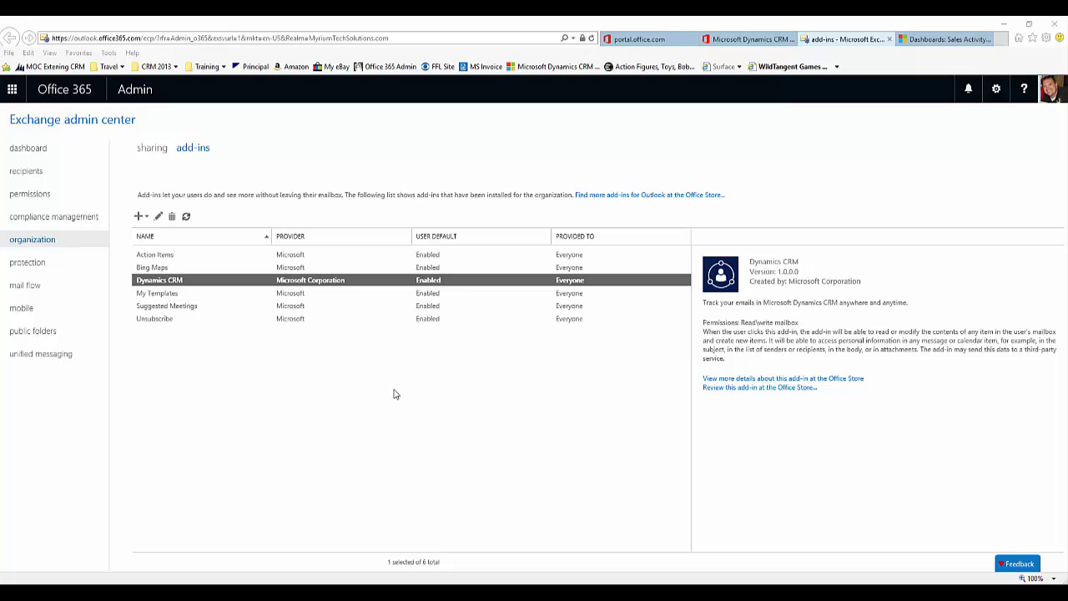
# Switch to Microsoft Dynamics CRM and save the system settings with preview license terms accepted and the CRM App for Outlook Preview enabled.
pyautogui.click(927, 40)
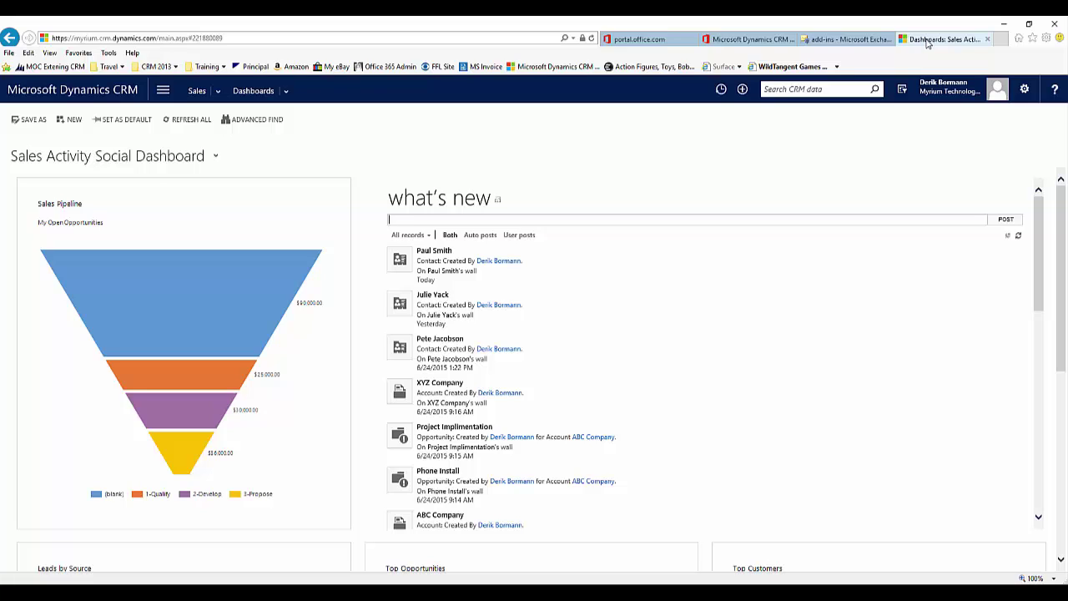
pyautogui.click(162, 96)
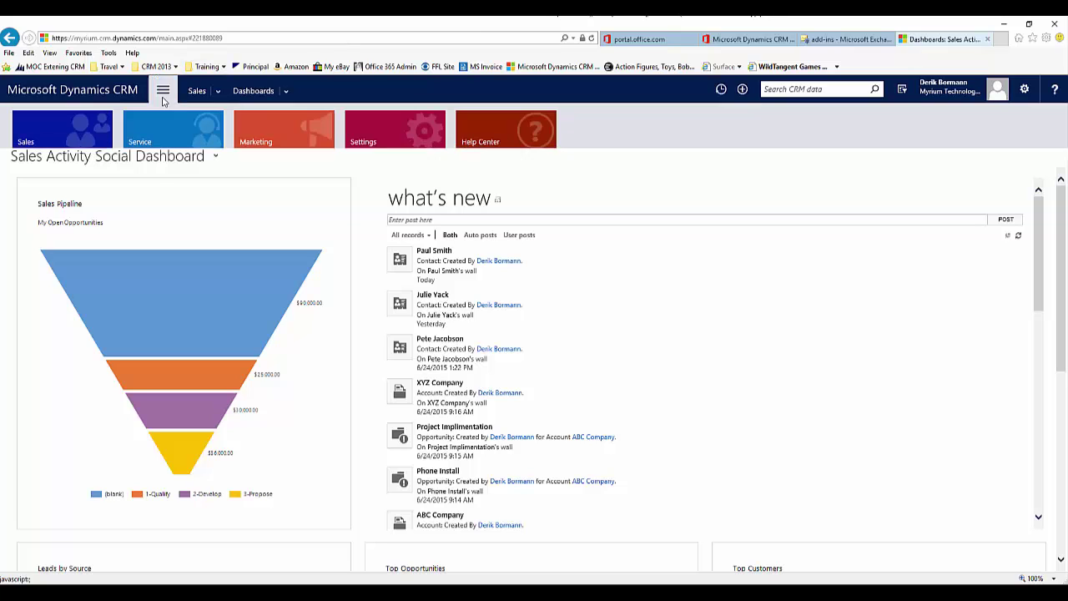
pyautogui.click(400, 145)
pyautogui.click(300, 209)
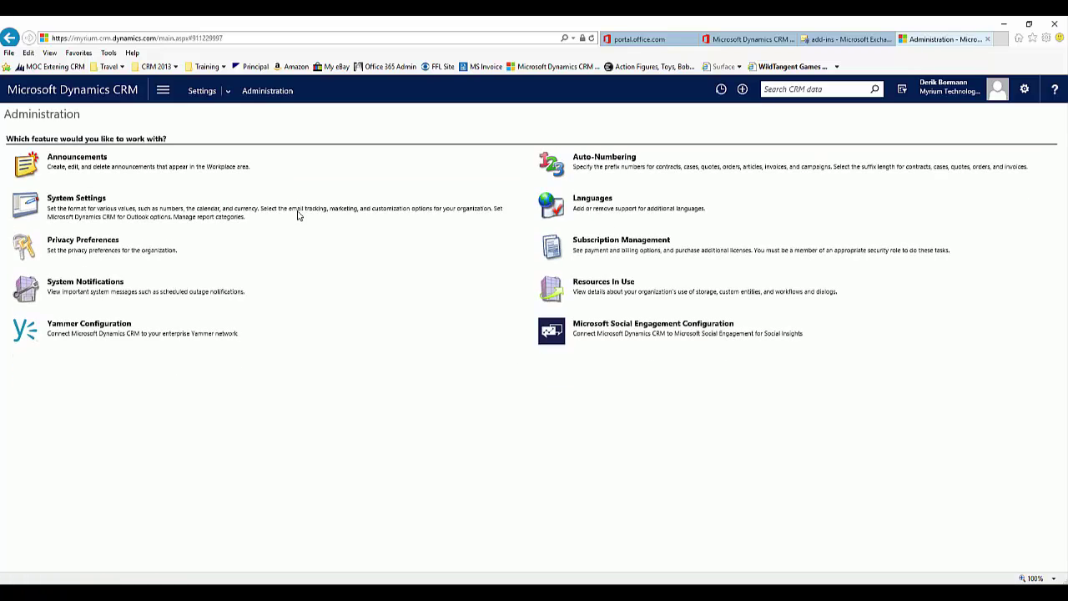
pyautogui.click(96, 205)
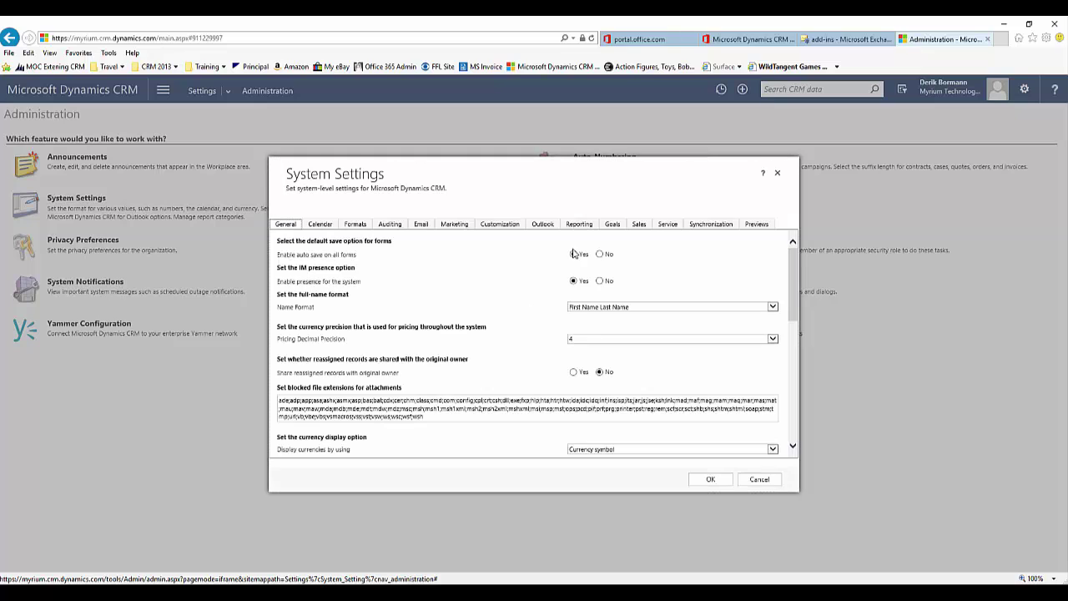
pyautogui.click(761, 225)
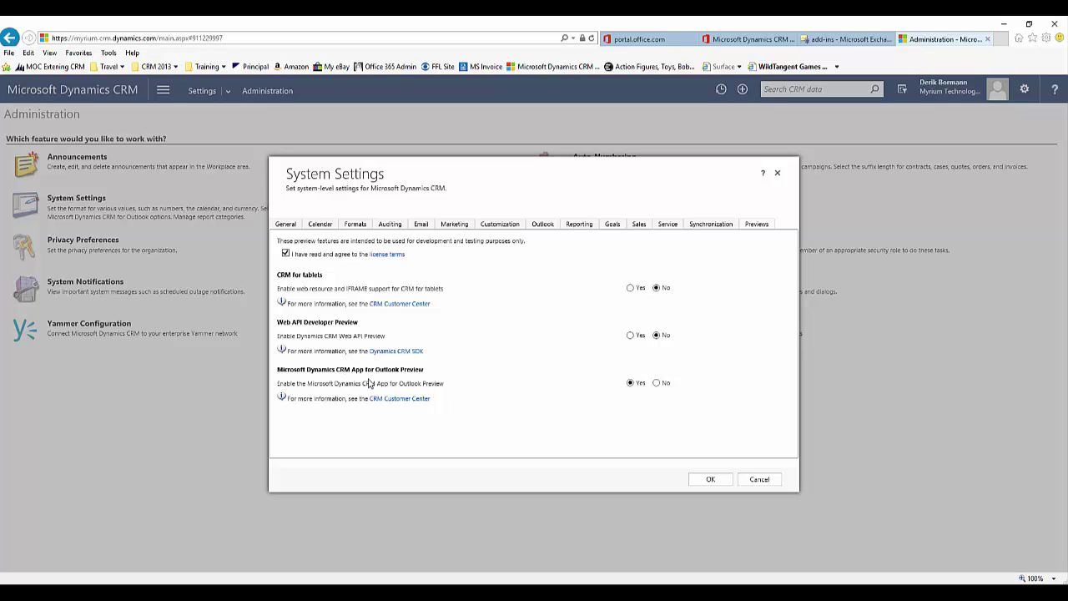
pyautogui.click(710, 481)
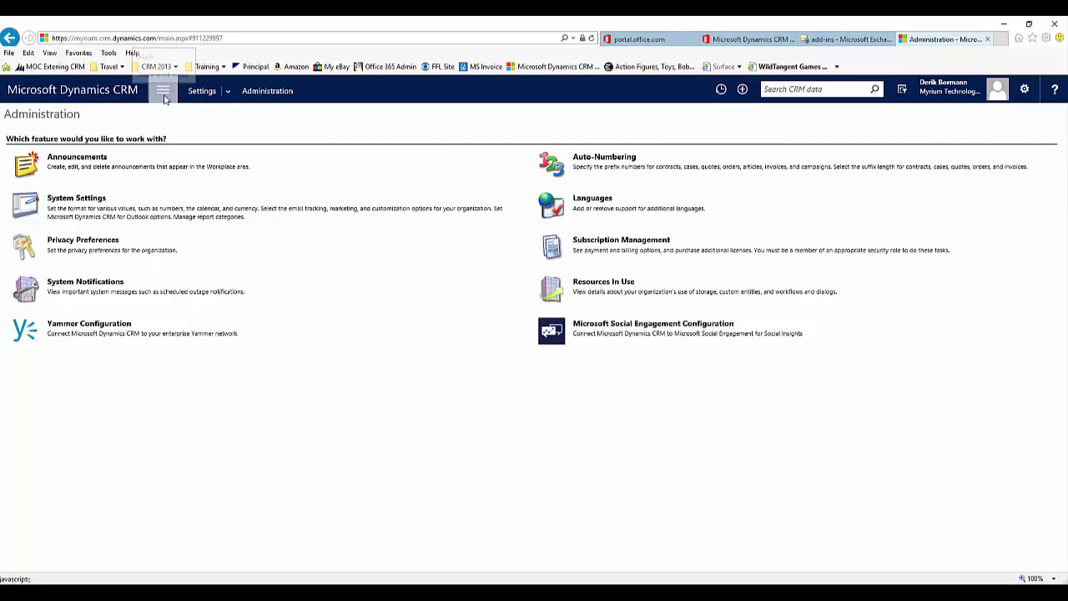
# Check the Use CRM for Office Apps privilege in the Salesperson security role, and save and close the role.
pyautogui.click(227, 96)
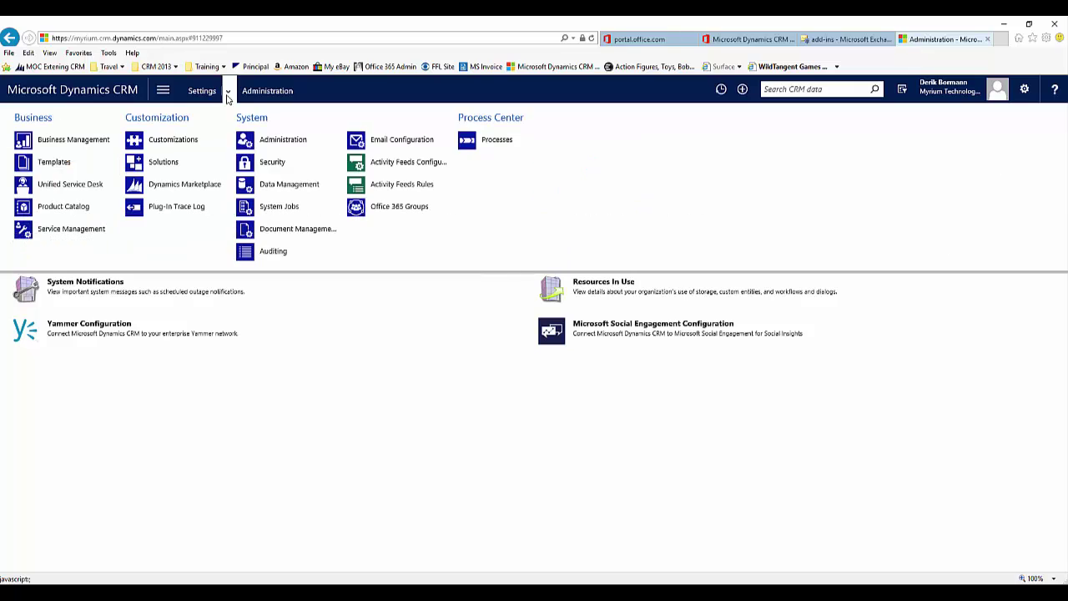
pyautogui.click(270, 163)
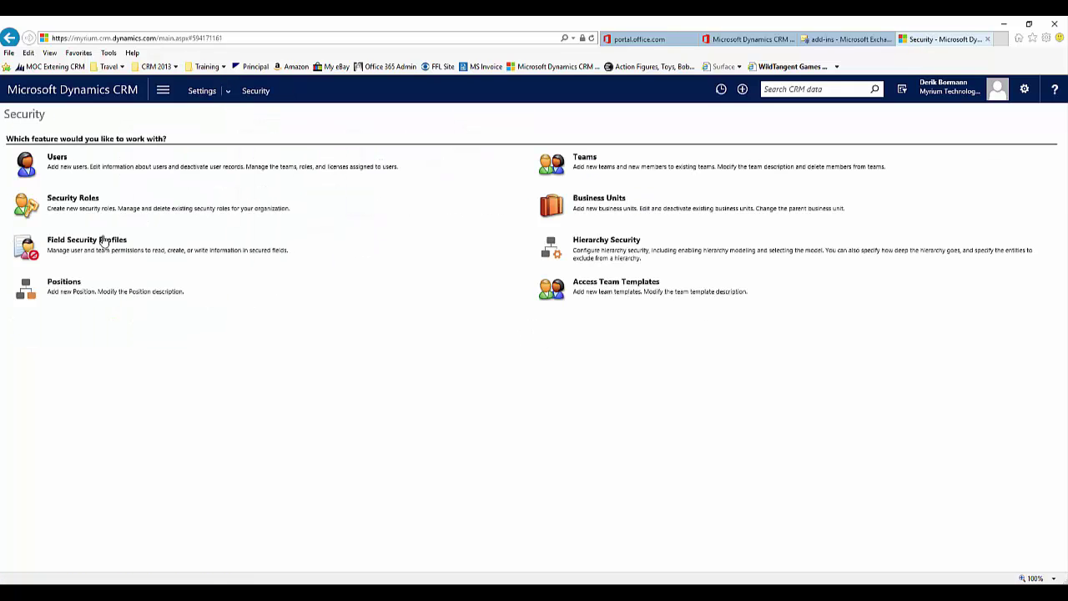
pyautogui.click(76, 202)
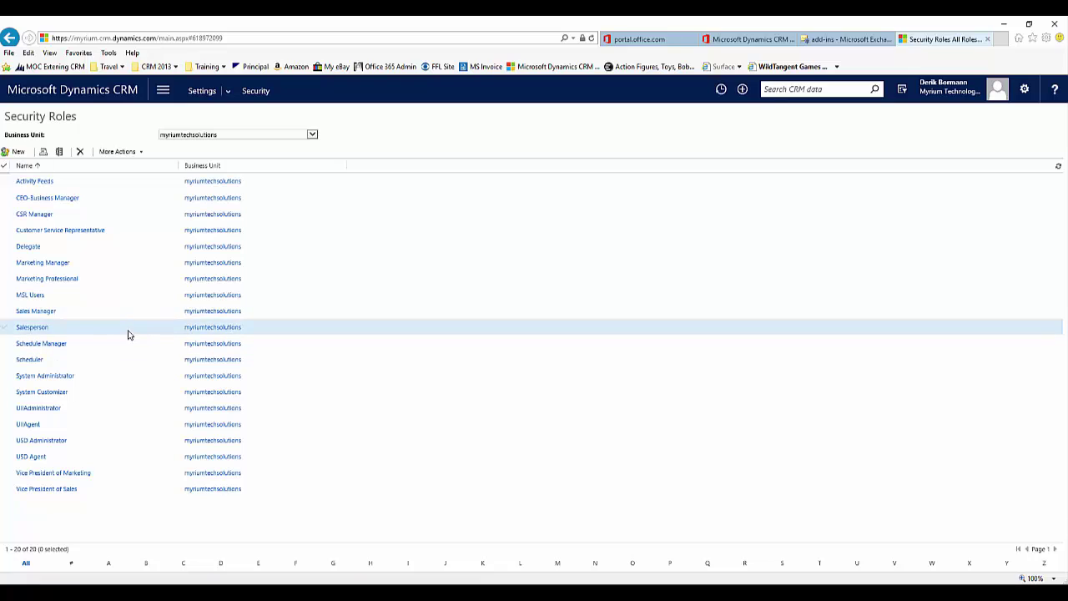
pyautogui.click(127, 333)
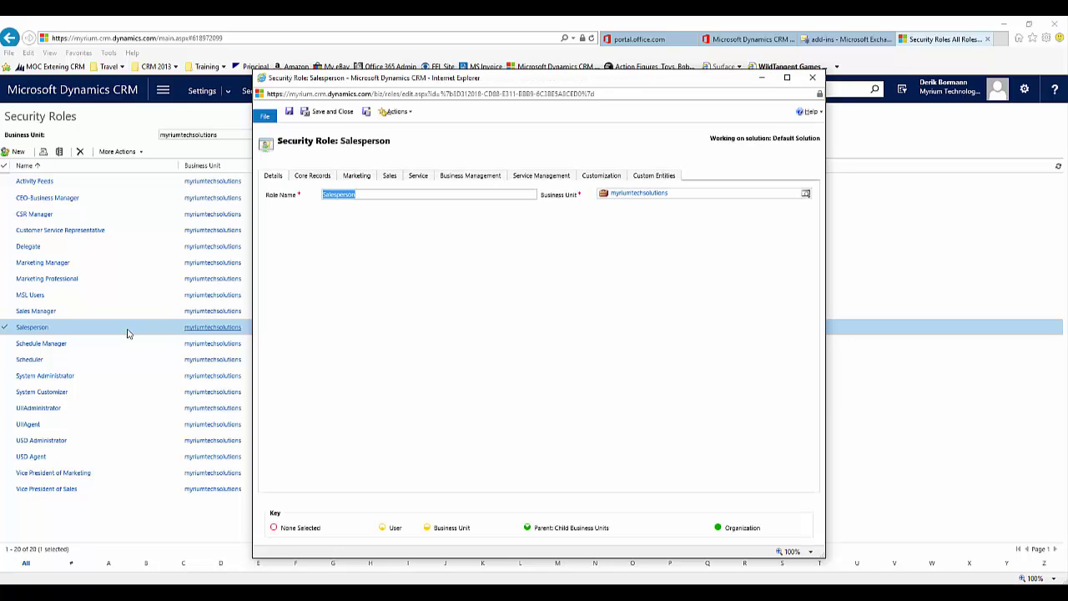
pyautogui.click(474, 179)
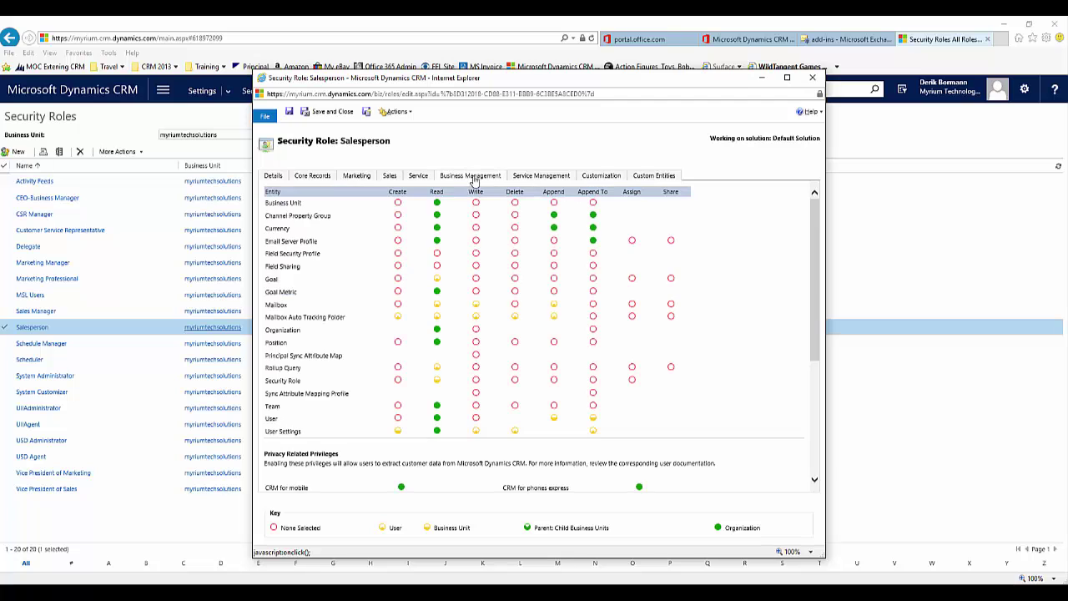
pyautogui.moveTo(812, 308); pyautogui.dragTo(812, 409)
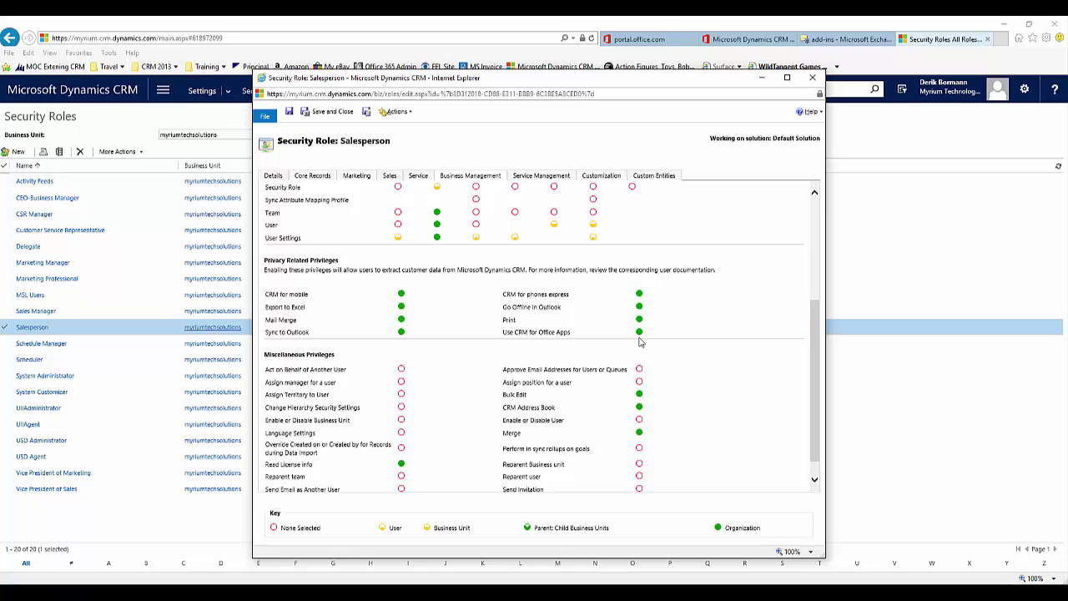
pyautogui.click(333, 112)
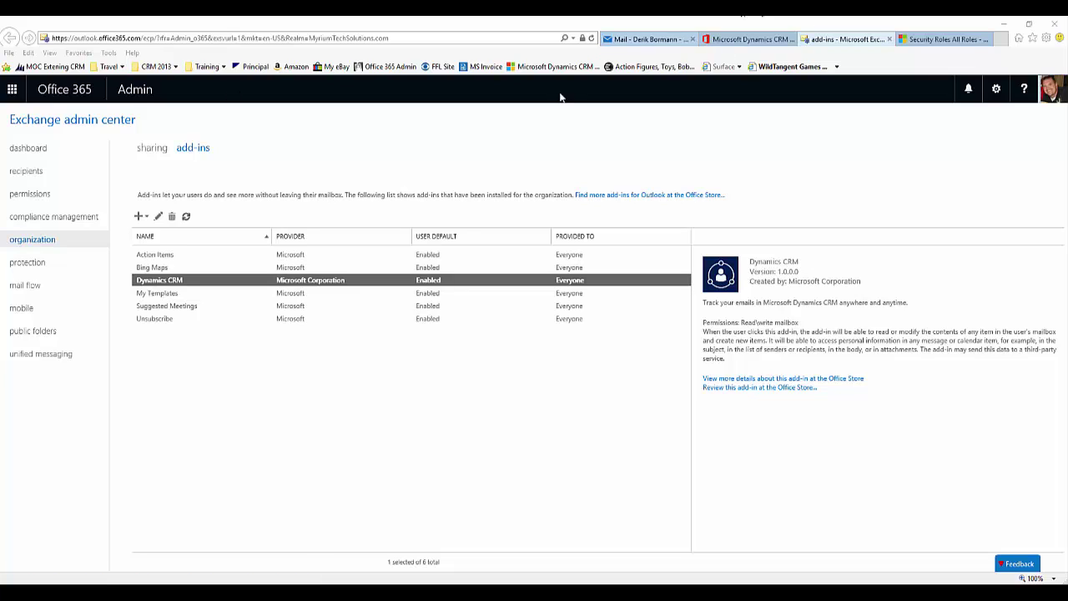
# In Outlook mail, search CRM for "abc com" as the "Checking in" email's regarding record, but track the email without a regarding record.
pyautogui.click(626, 40)
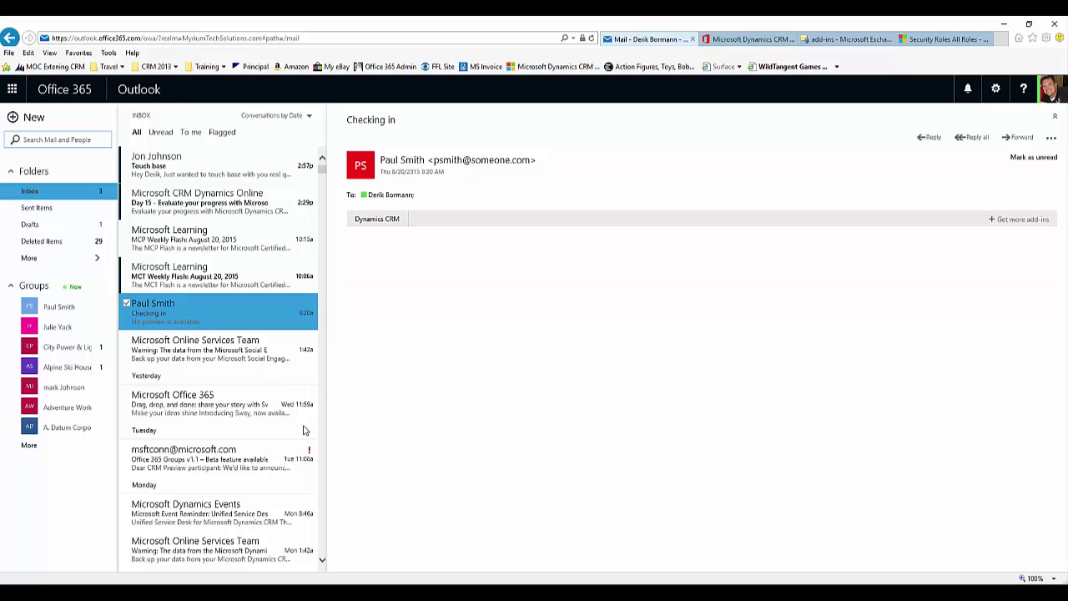
pyautogui.click(385, 229)
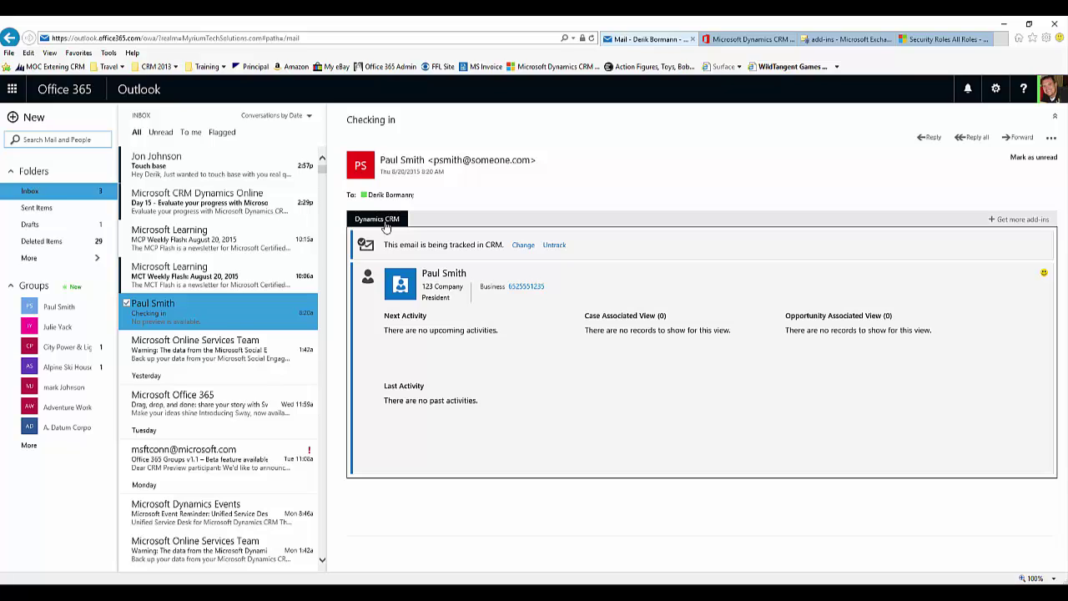
pyautogui.click(523, 246)
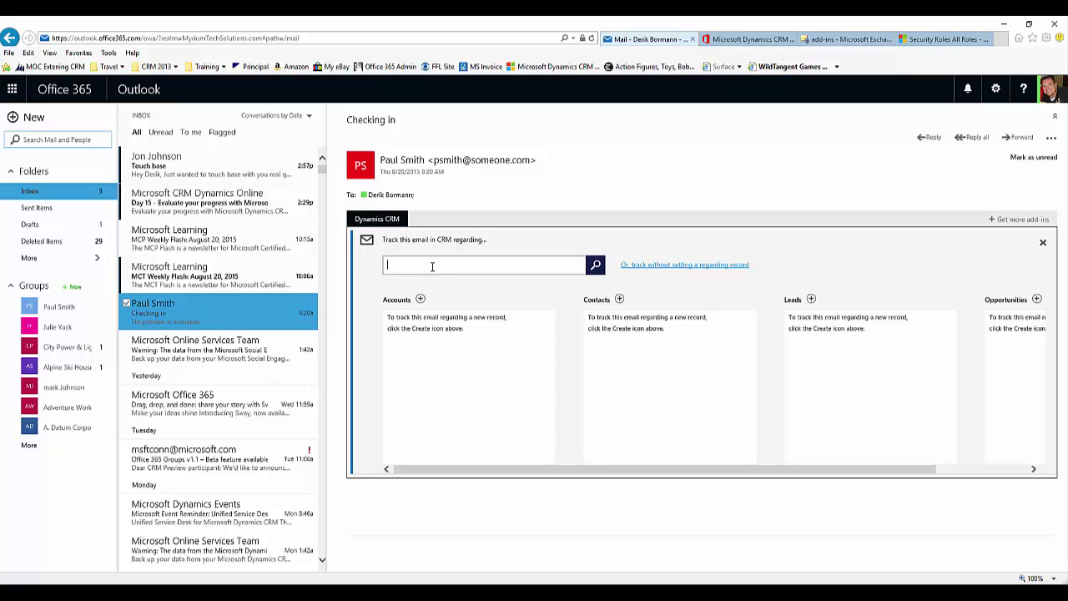
pyautogui.write('abc com')
pyautogui.click(598, 269)
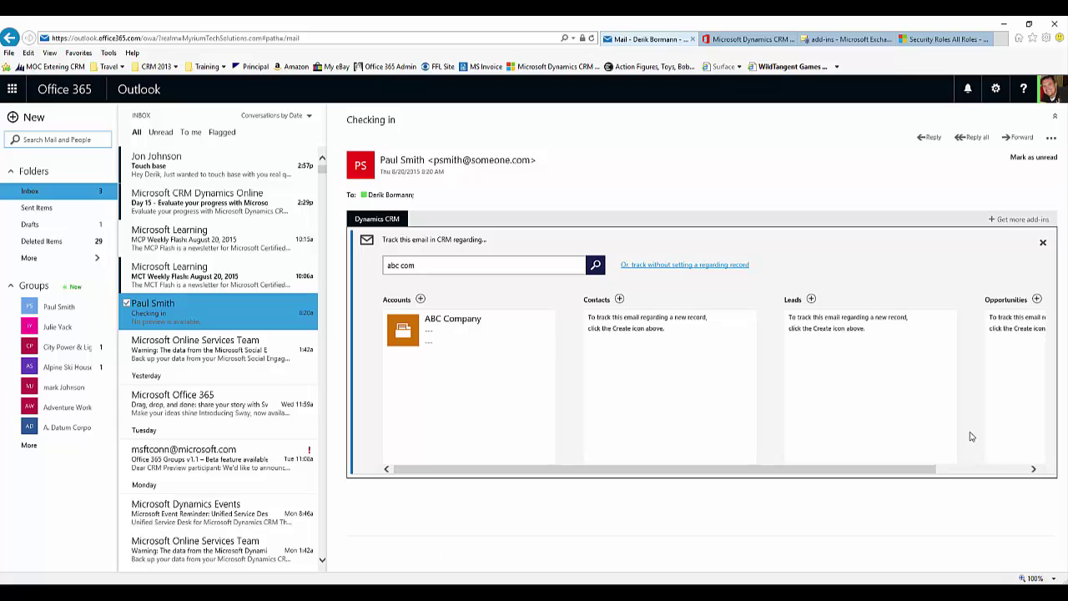
pyautogui.click(688, 267)
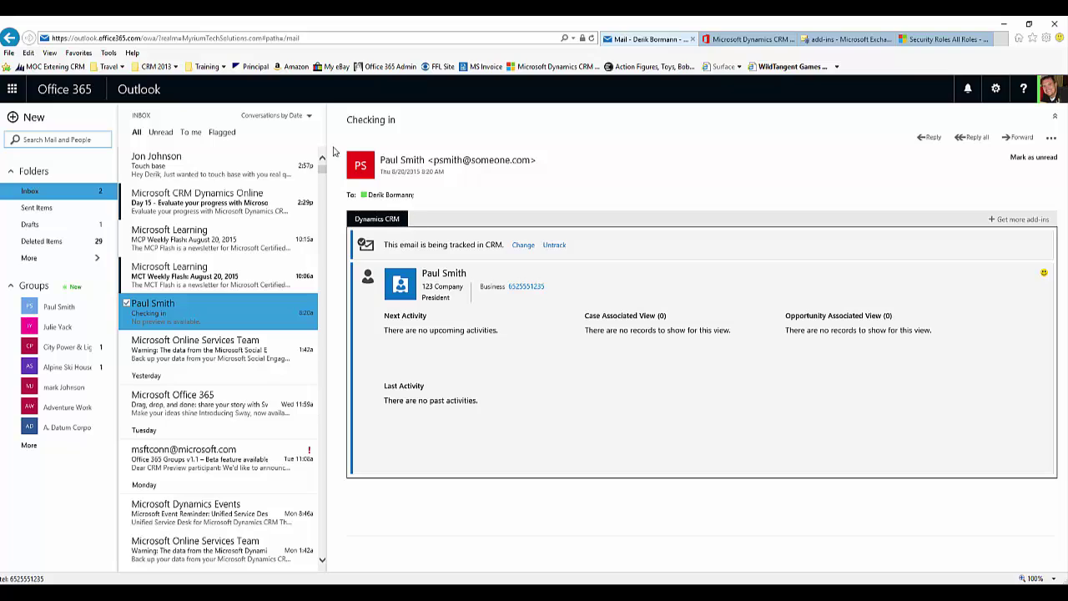
# Create a CRM contact for the sender of the "Touch base" email, with Adventure Works (sample) as the account name, and save it.
pyautogui.click(242, 175)
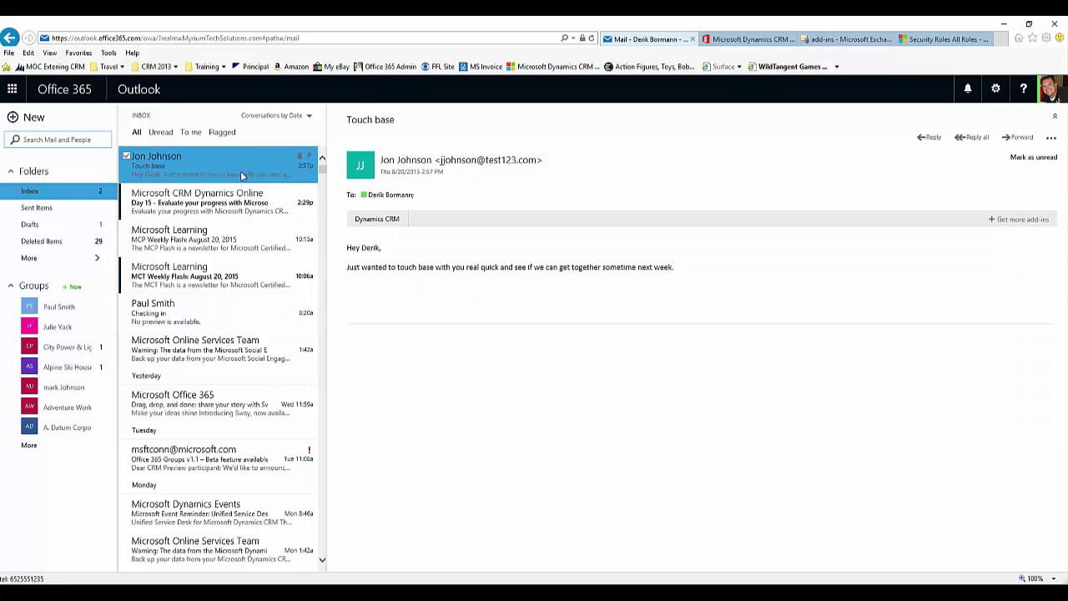
pyautogui.click(387, 221)
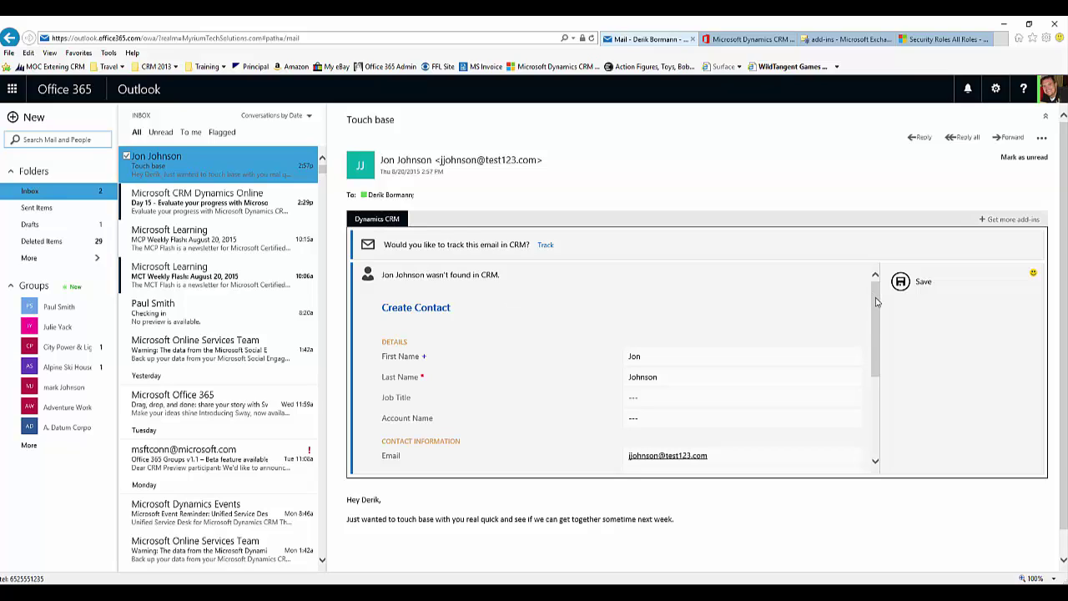
pyautogui.moveTo(876, 308)
pyautogui.mouseDown()
pyautogui.moveTo(874, 344)
pyautogui.moveTo(870, 329)
pyautogui.mouseUp()
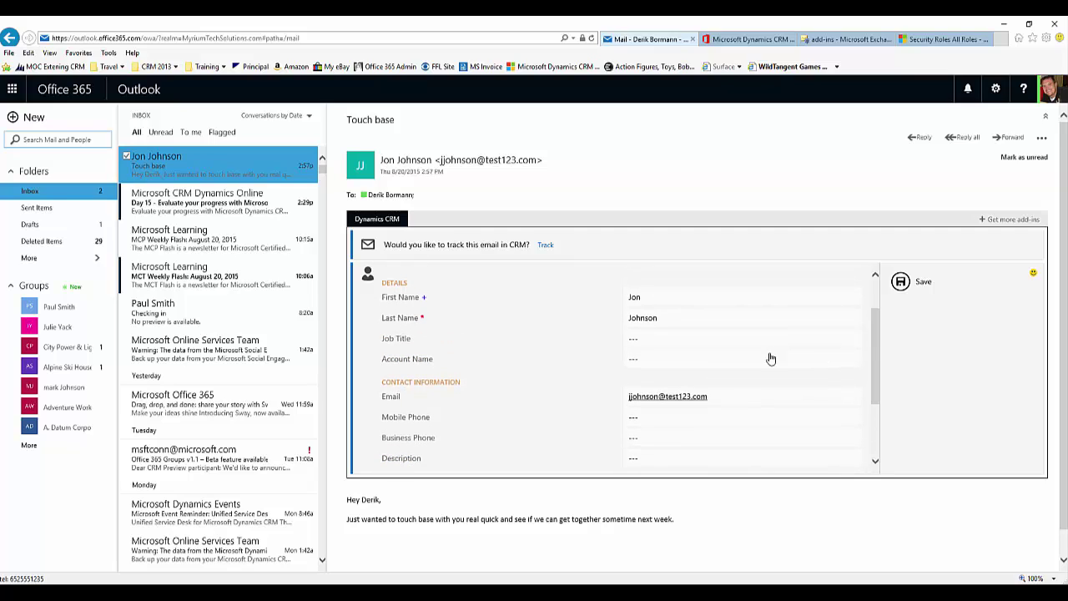
pyautogui.click(676, 364)
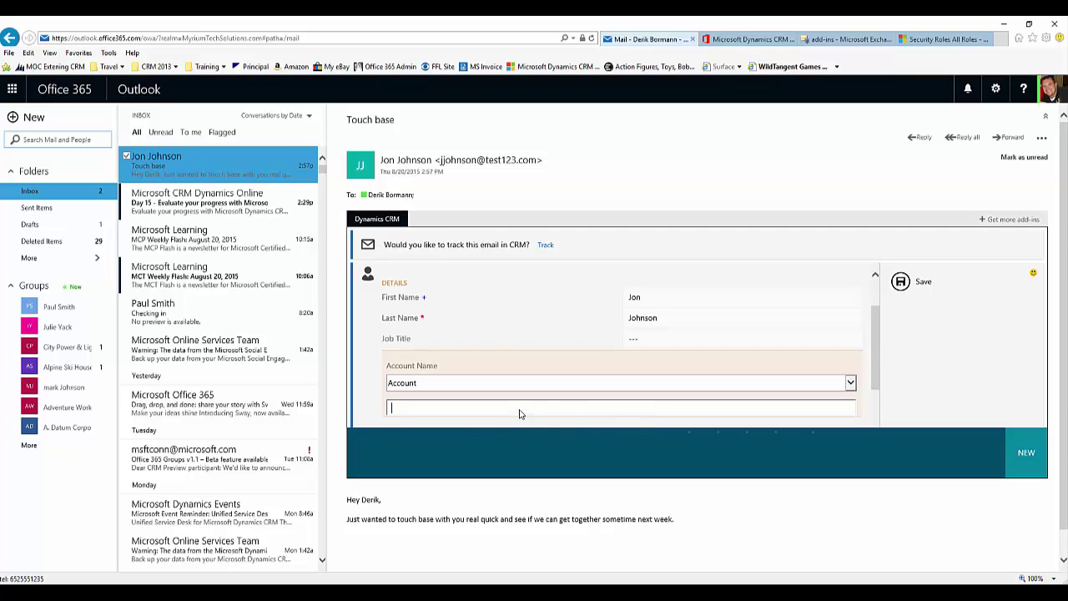
pyautogui.write('Adventure')
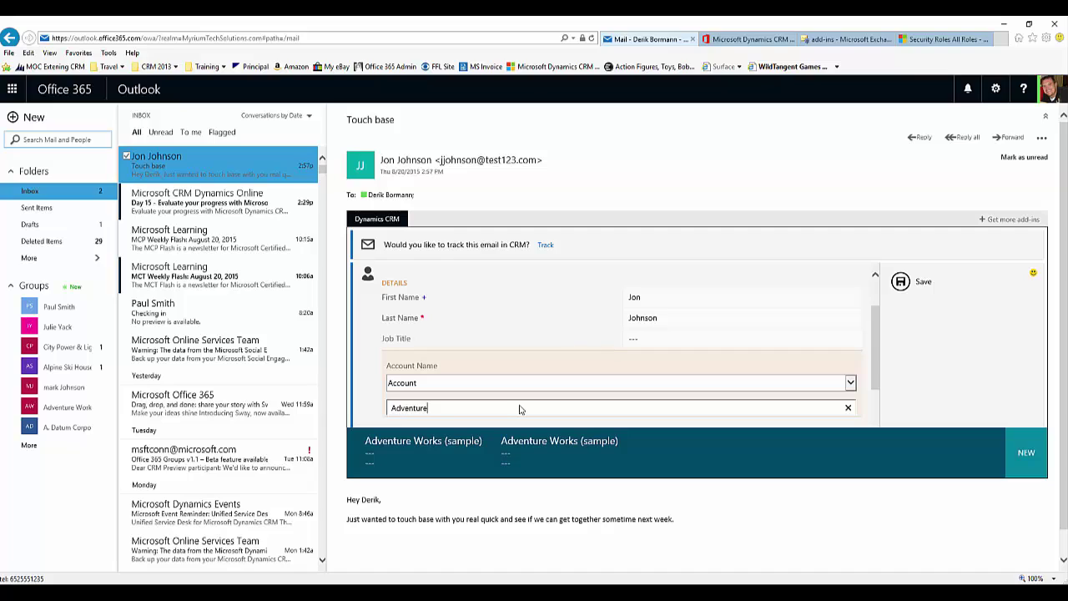
pyautogui.click(430, 445)
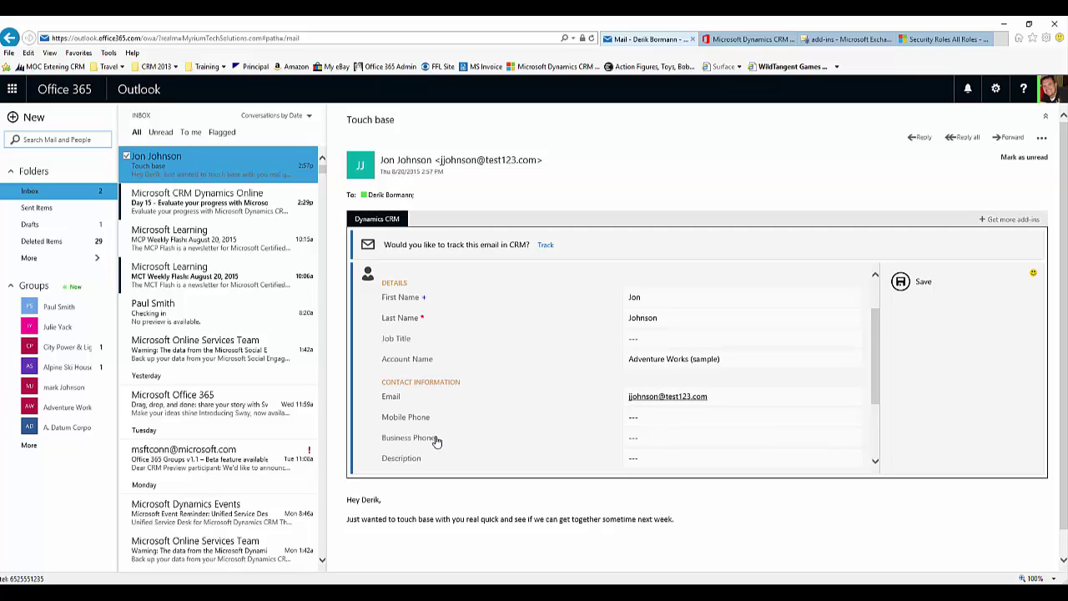
pyautogui.click(901, 283)
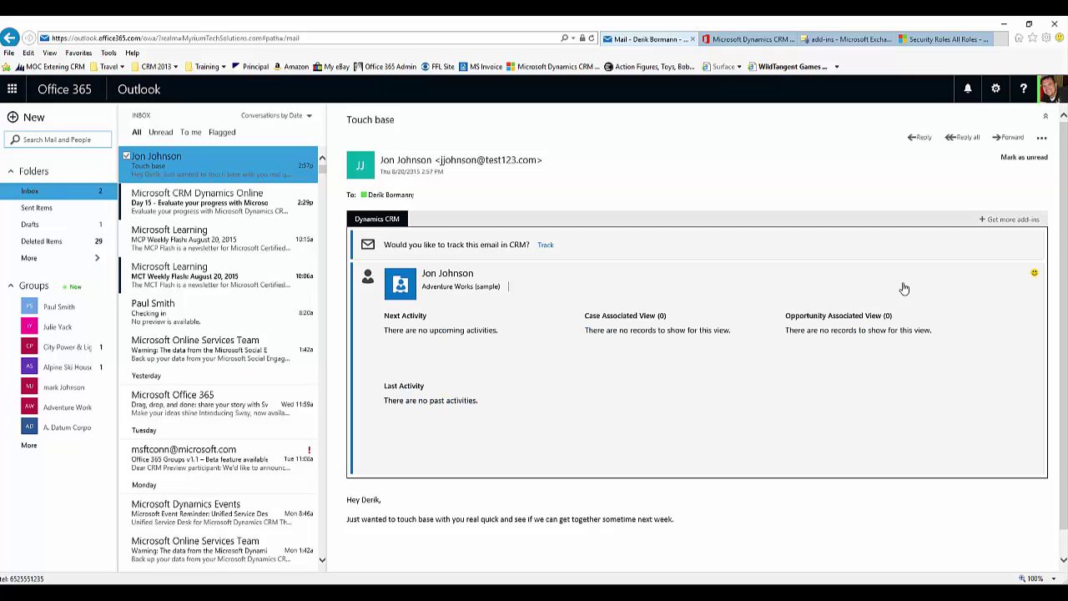
# Track the "Touch base" email in CRM regarding the sender's contact record, finding it by first name.
pyautogui.click(545, 245)
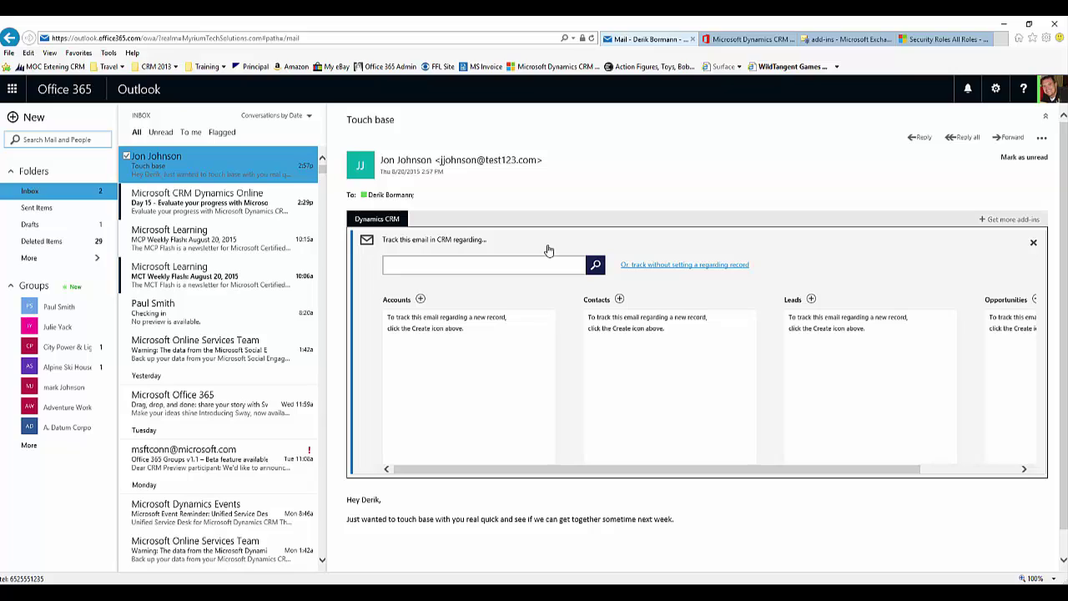
pyautogui.click(511, 264)
pyautogui.write('Jon')
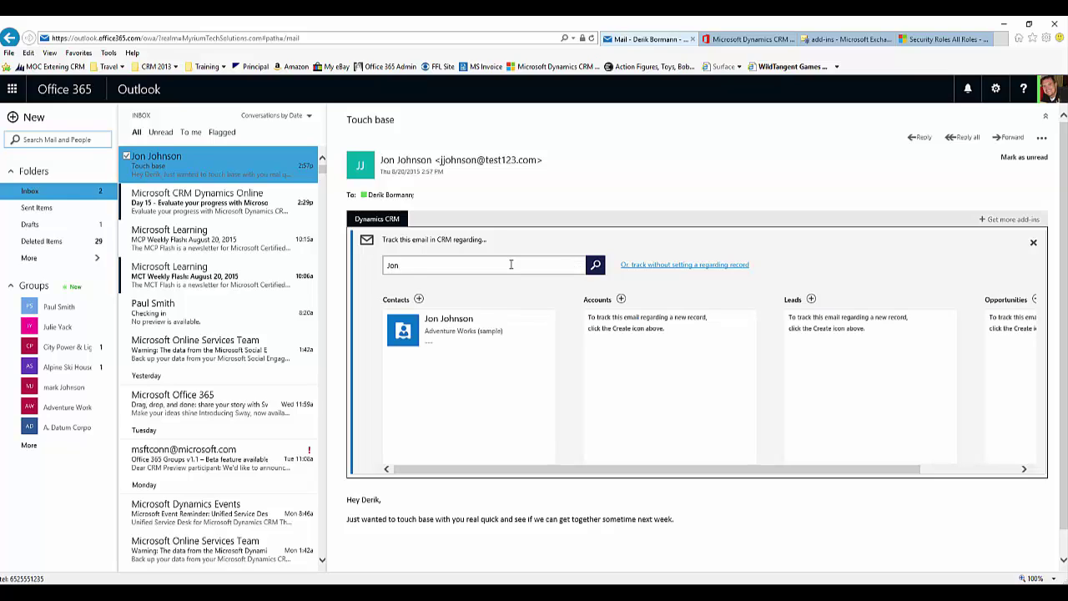
pyautogui.click(449, 330)
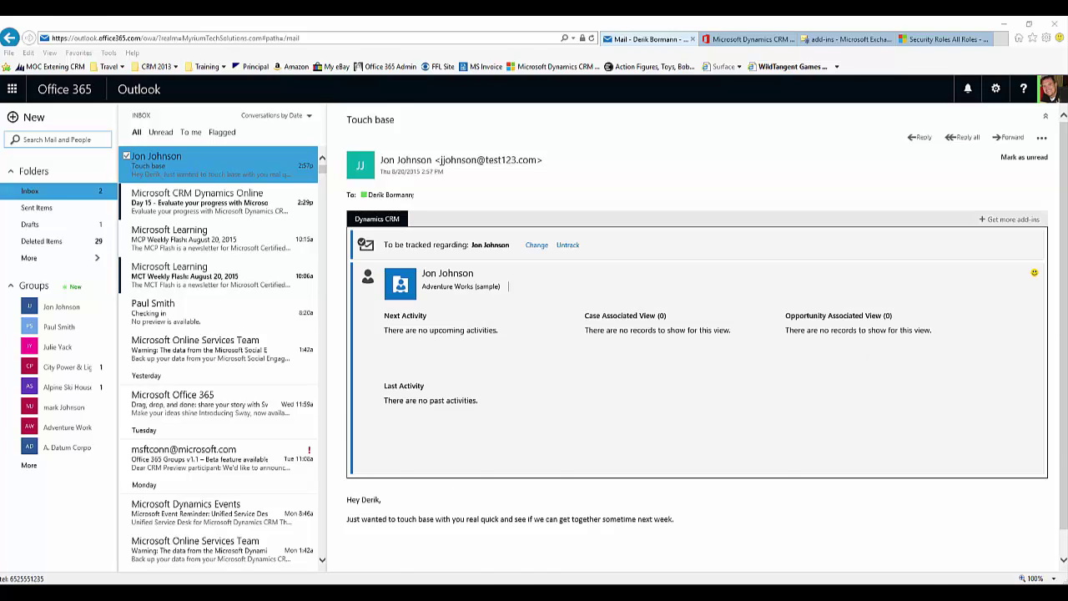
# Switch to desktop Outlook, show the Dynamics CRM app on the "Checking in" email, and open the sender's contact record in CRM.
pyautogui.hotkey('alt', 'Tab')
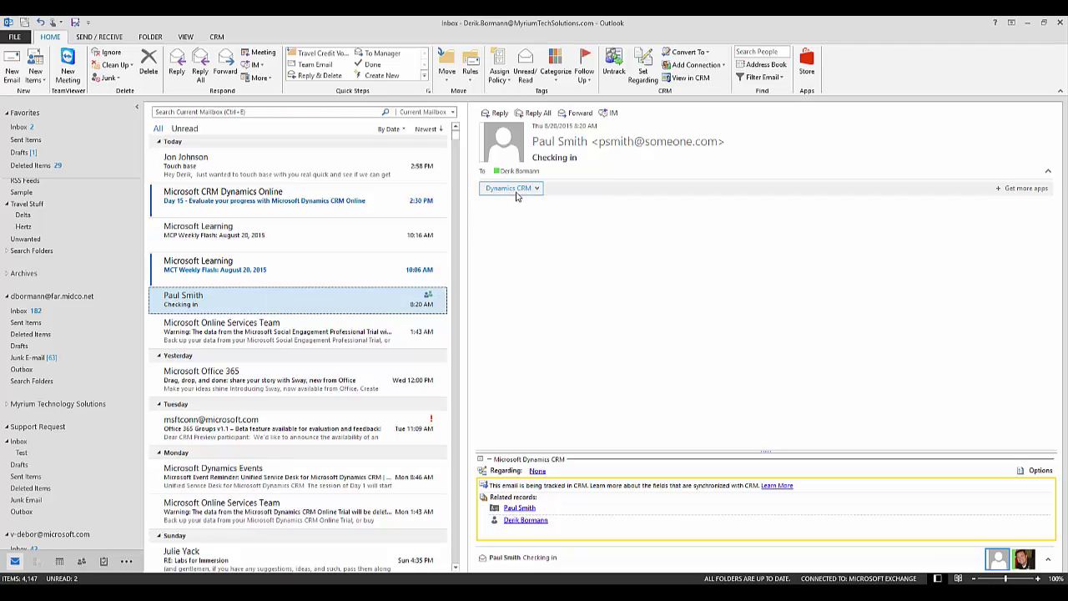
pyautogui.click(516, 191)
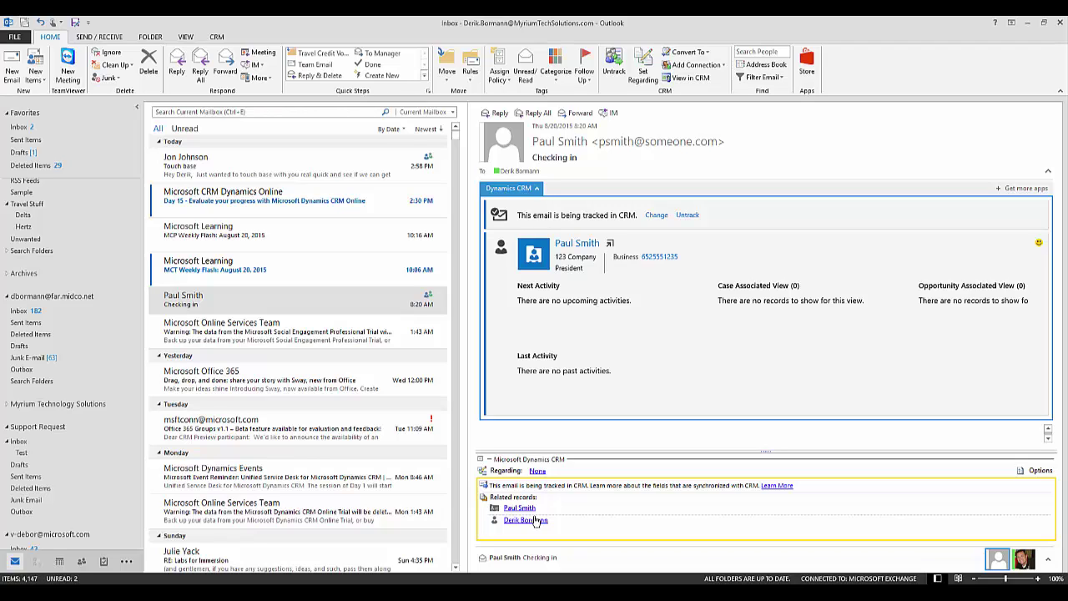
pyautogui.click(611, 247)
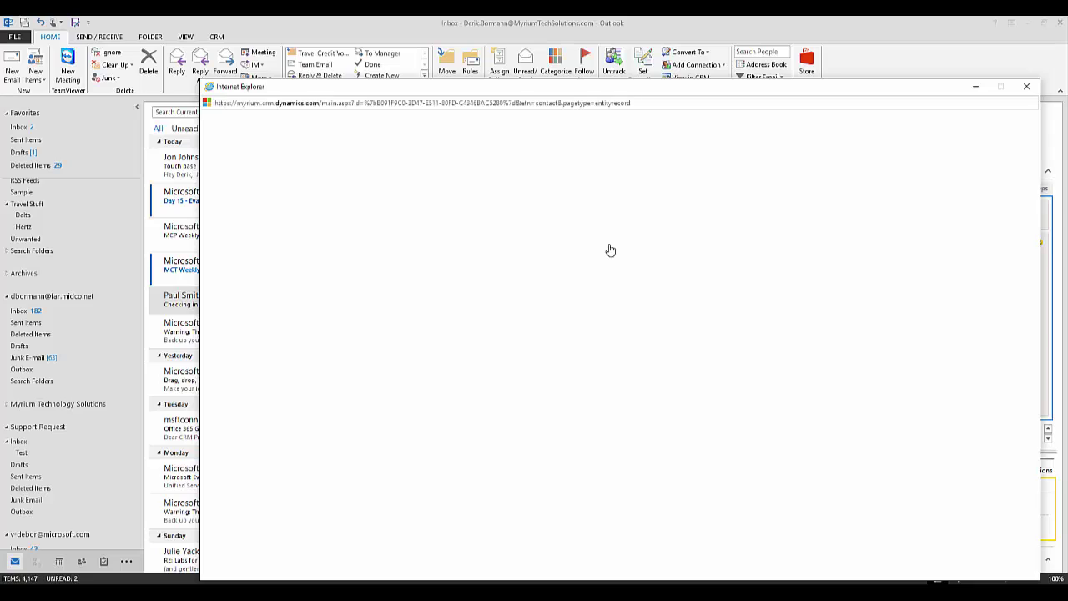